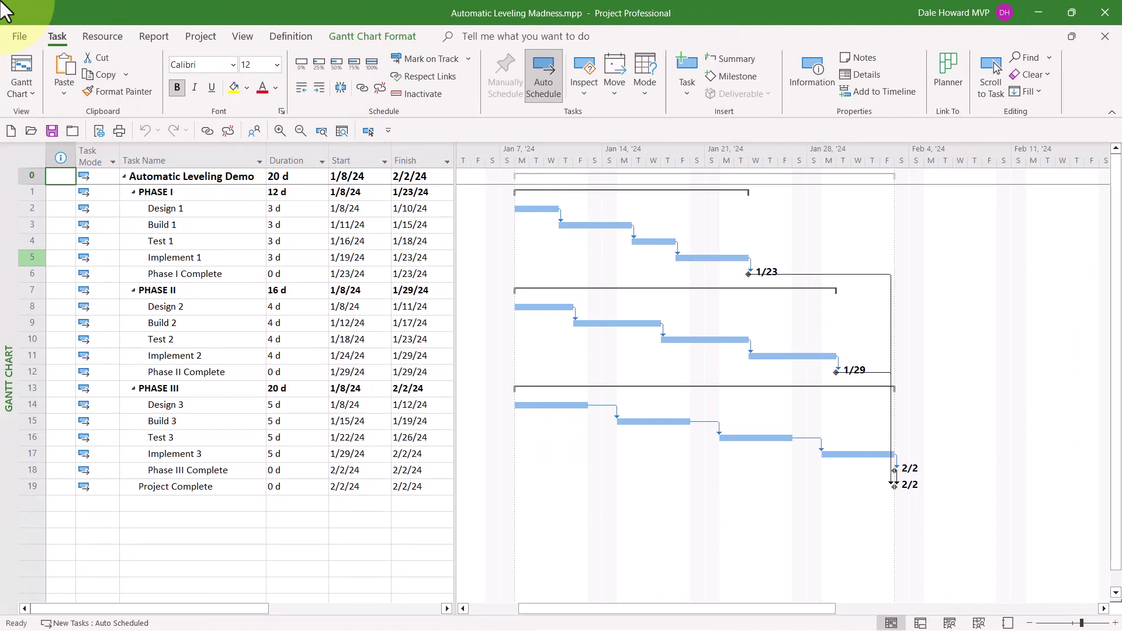
Select the Design 1, Design 2 and Design 3 tasks together.
left_click(211, 213)
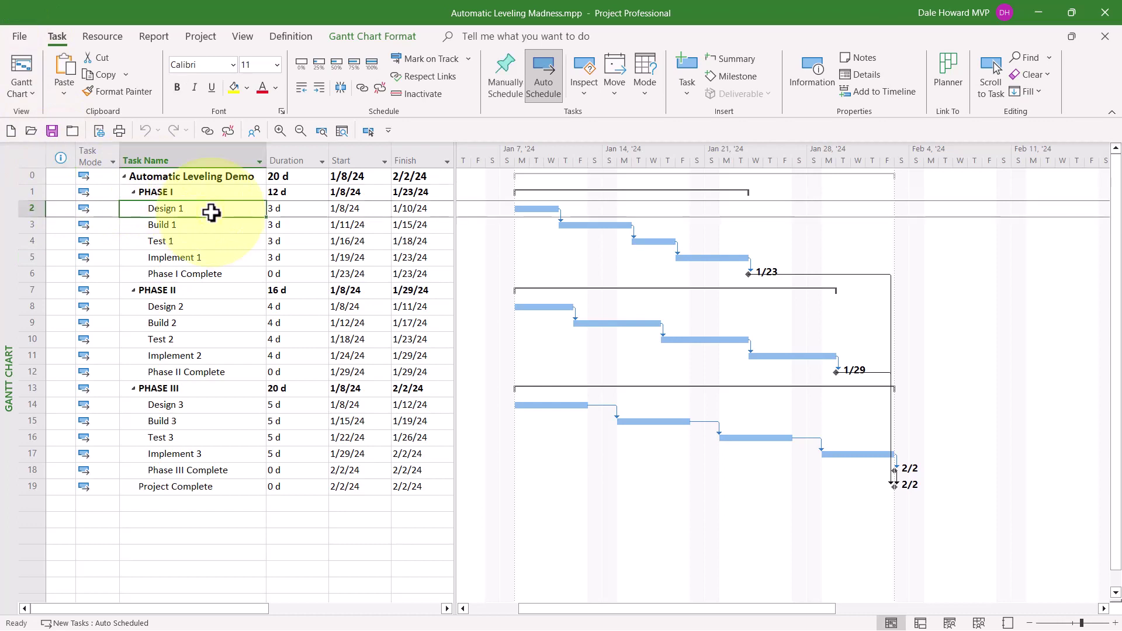
left_click(194, 309, "ctrl")
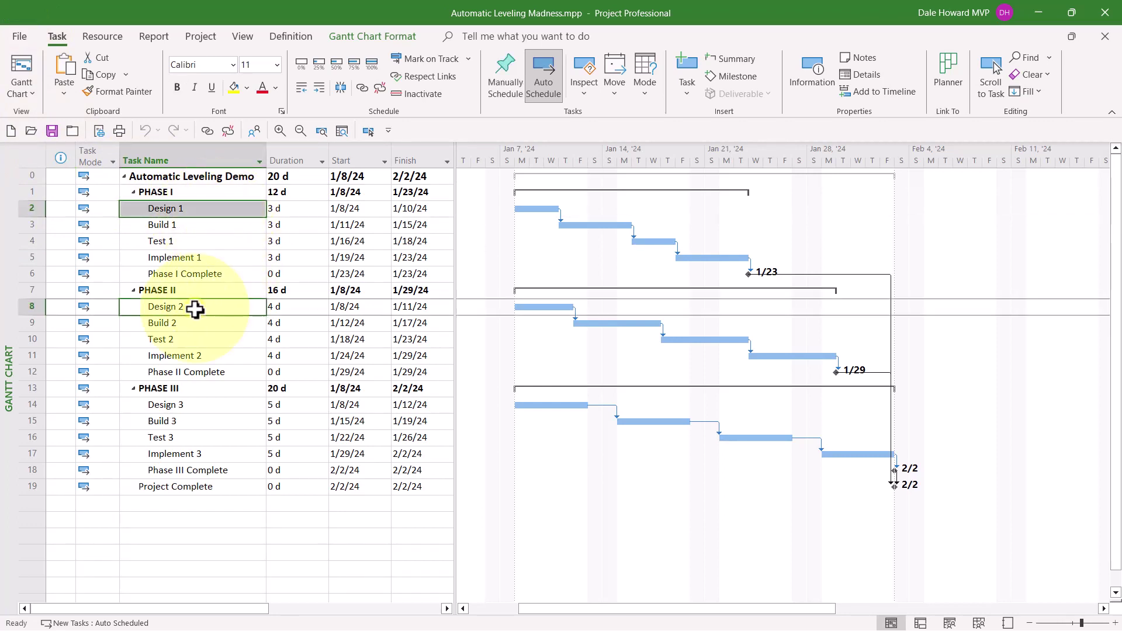
left_click(183, 404, "ctrl")
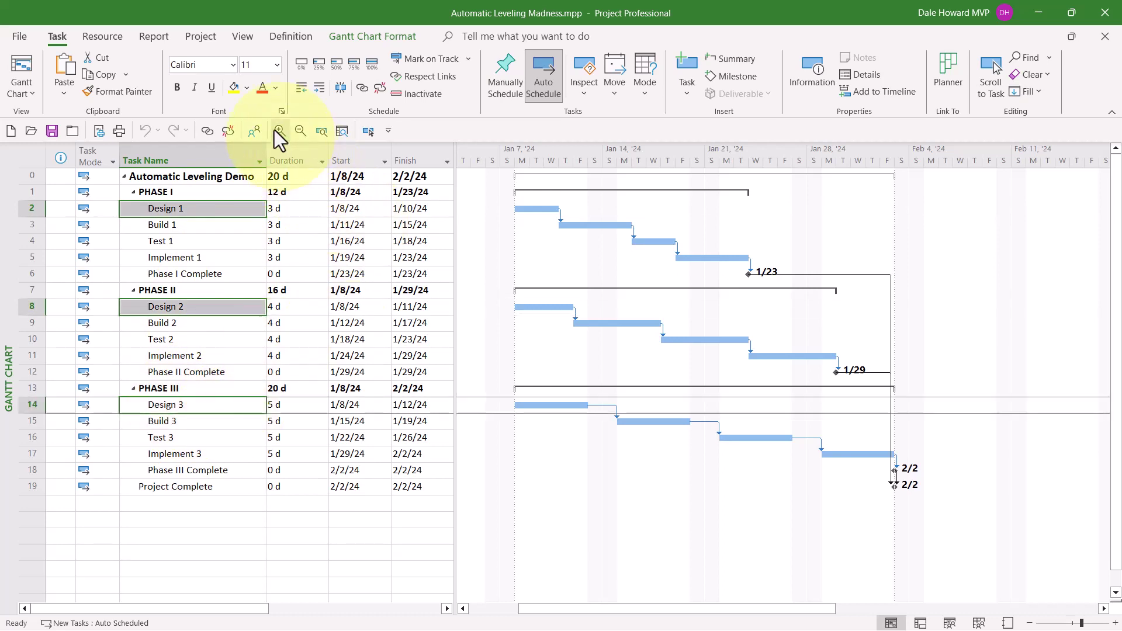
Bring up Assign Resources for these tasks and enter 100% units for the first resource.
left_click(258, 132)
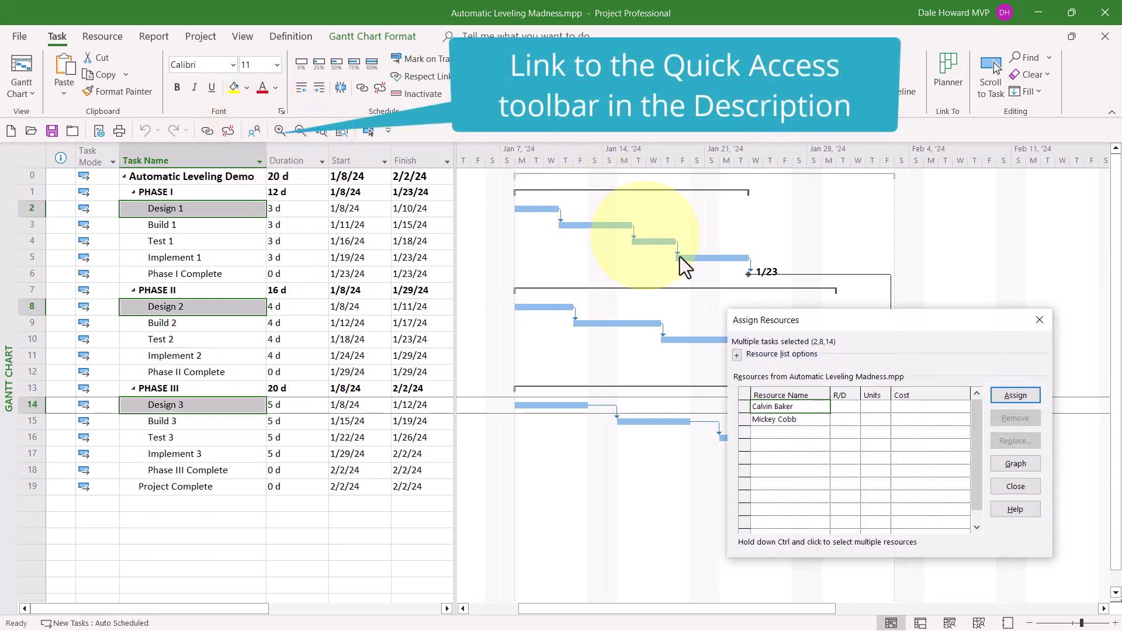
left_click_drag(762, 321, 552, 215)
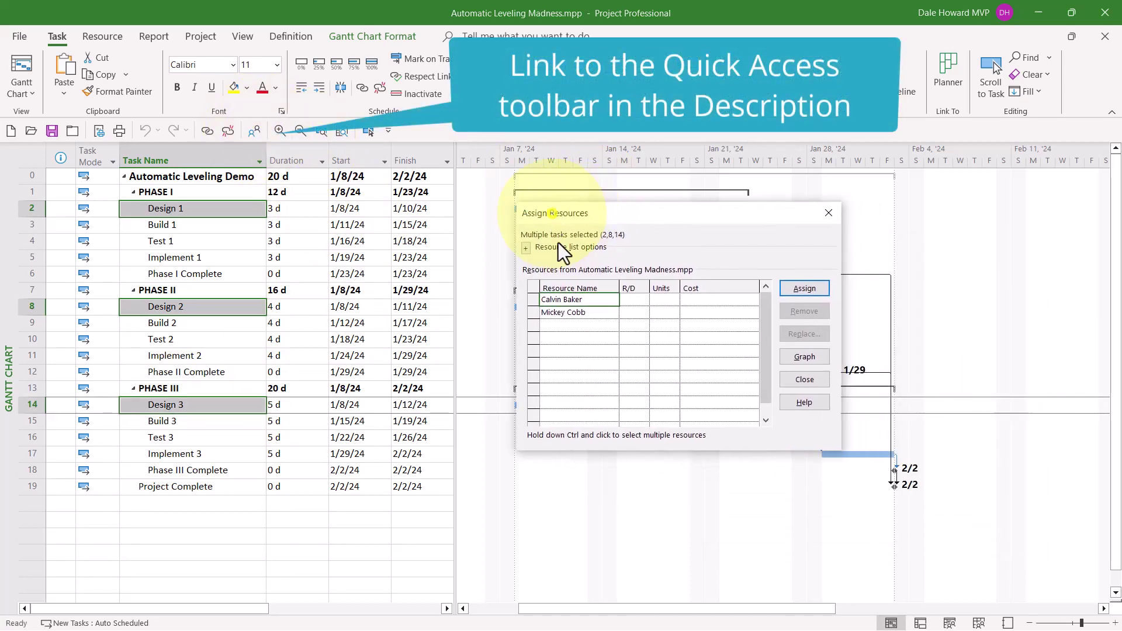
left_click(667, 299)
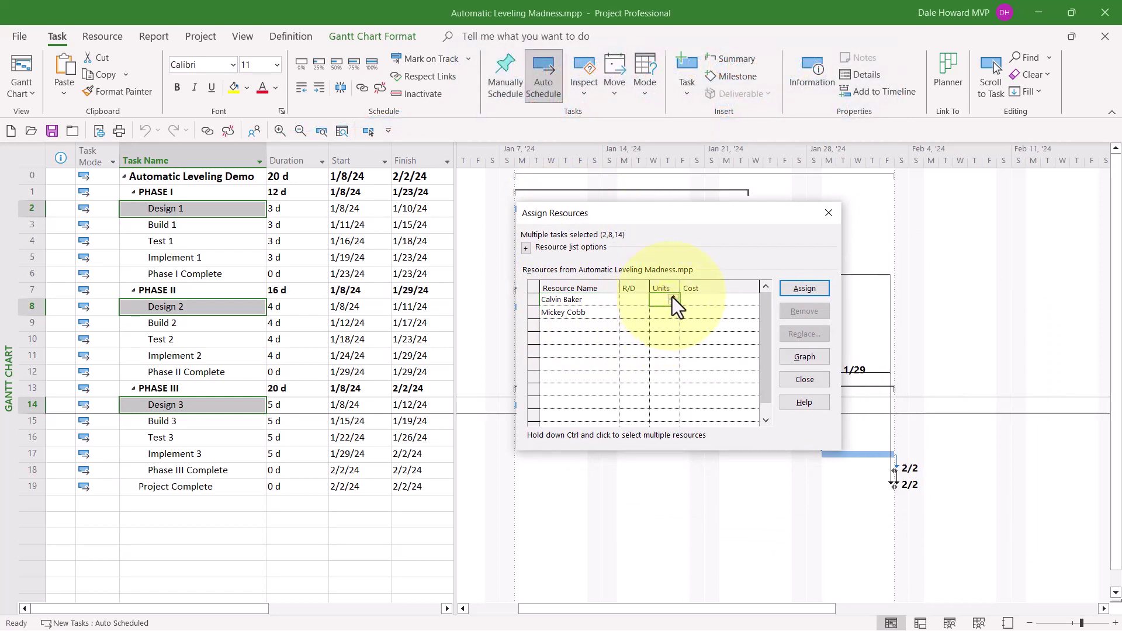
left_click(673, 296)
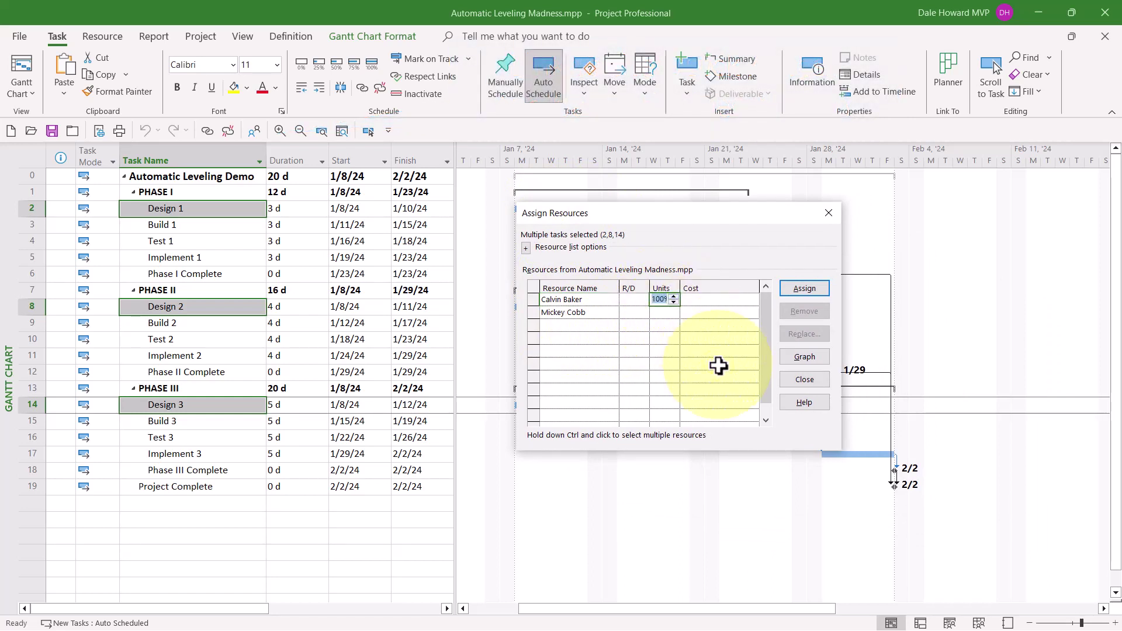
Assign the first resource to Design 1–3 and close the dialog; finish moves to 2/5/24.
left_click(807, 286)
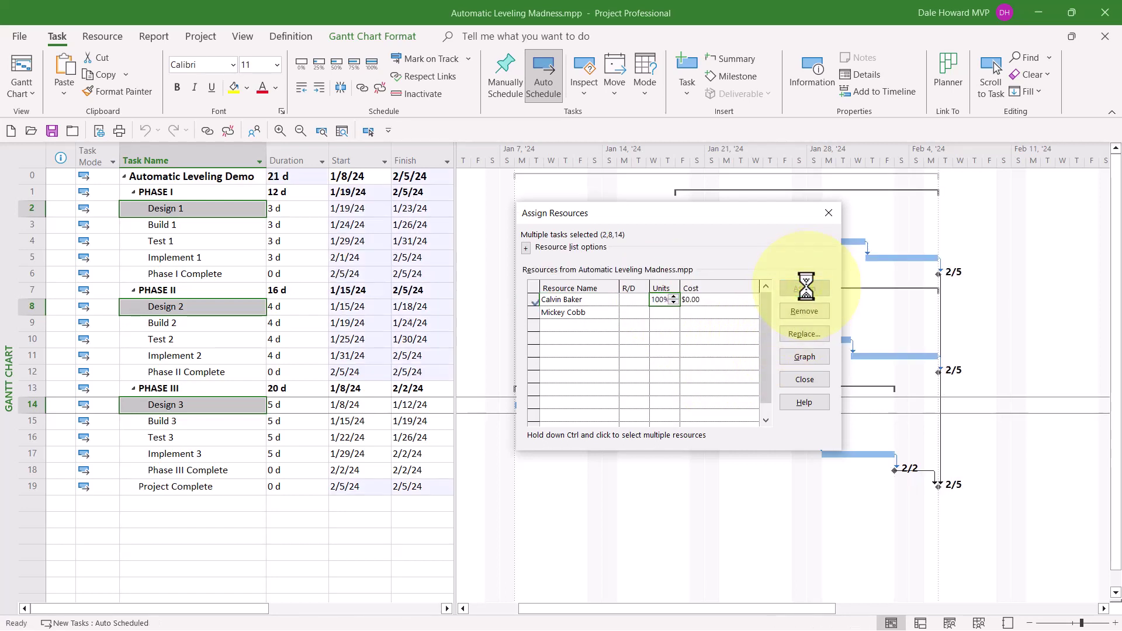
left_click(802, 380)
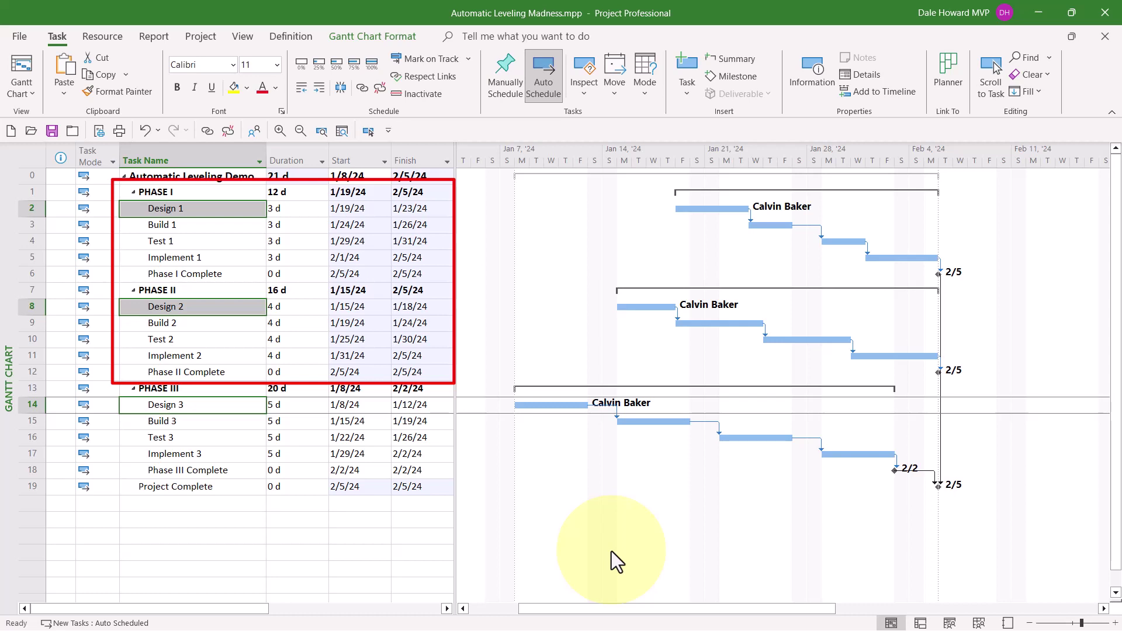
Undo the Design assignments and select the Build 1, Build 2 and Build 3 tasks.
key("ctrl+z")
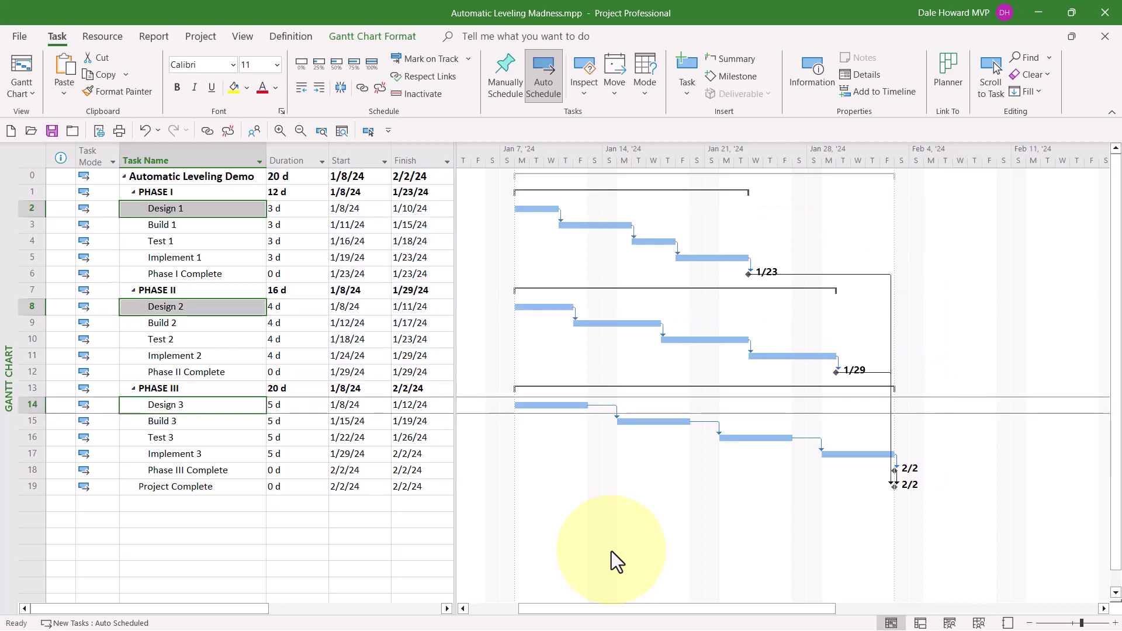
left_click(205, 228)
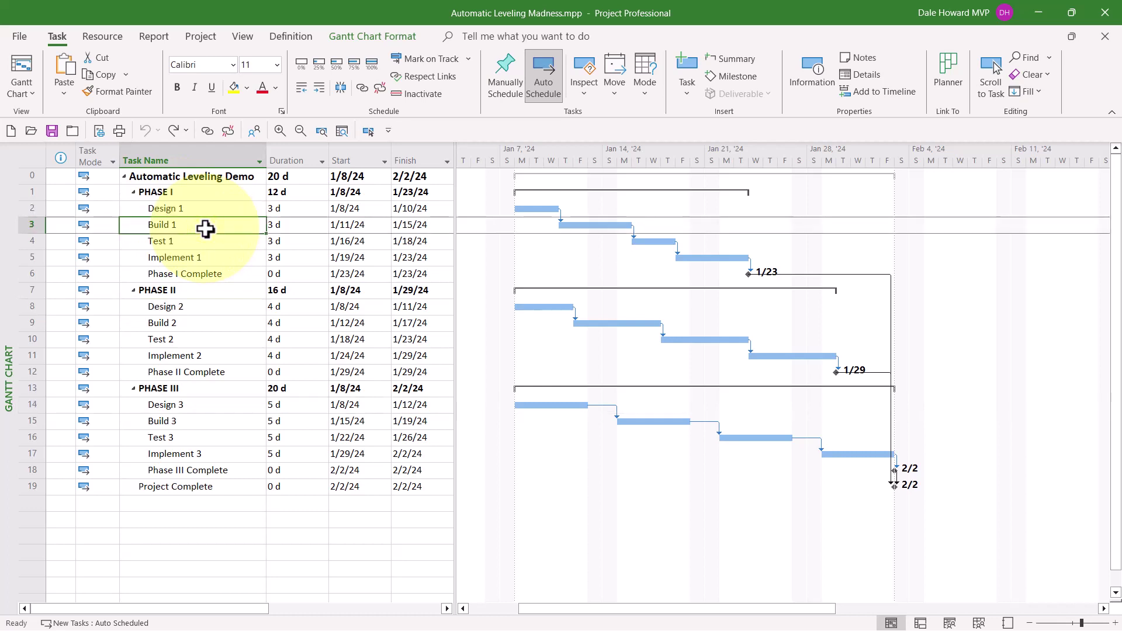
left_click(202, 322, "ctrl")
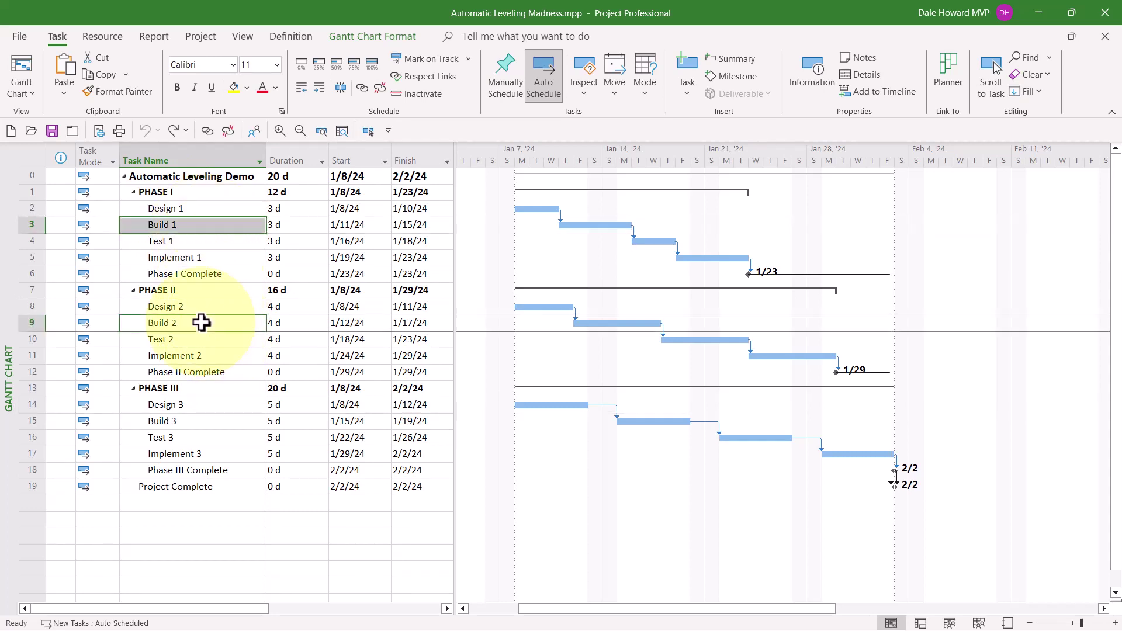
left_click(197, 421, "ctrl")
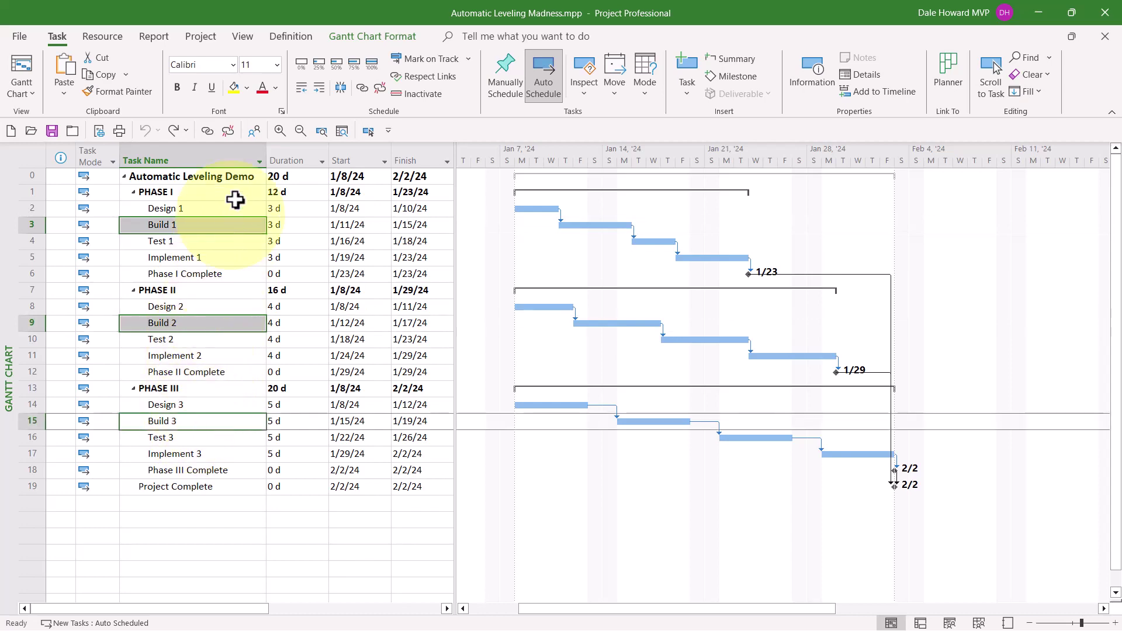
Bring up Assign Resources for the Build tasks and choose the second resource.
left_click(252, 132)
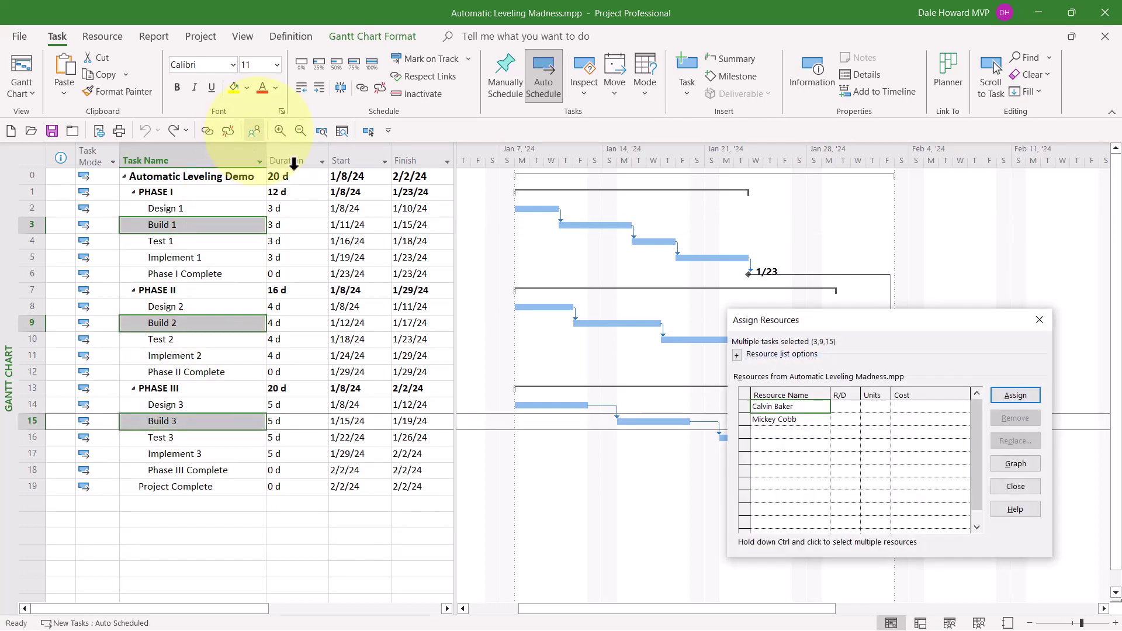
left_click_drag(753, 316, 569, 207)
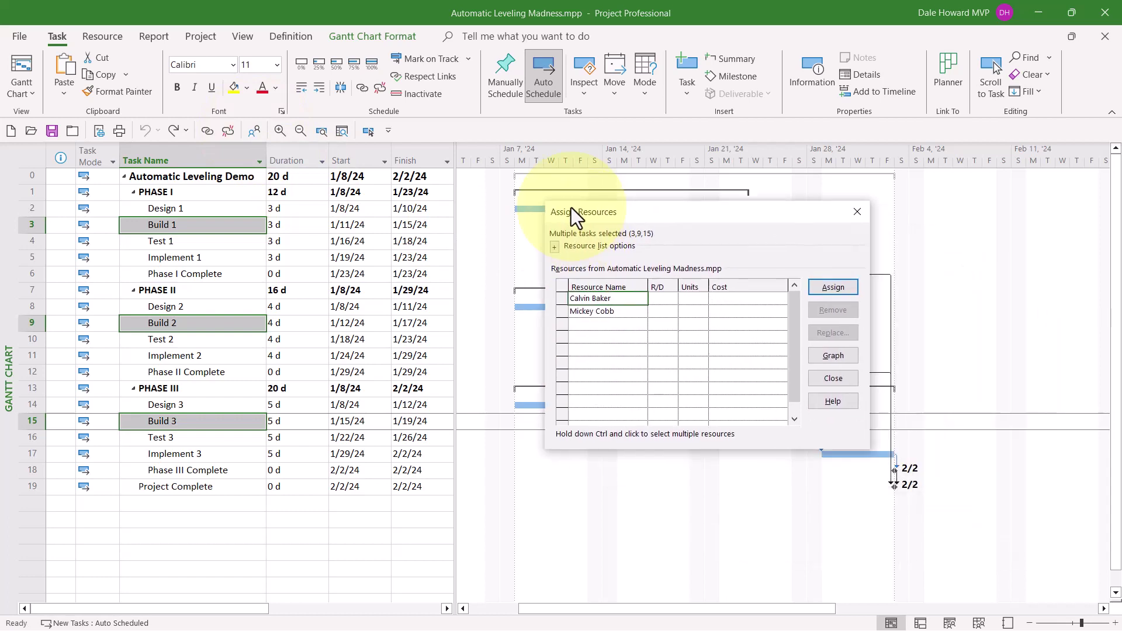
left_click(604, 316)
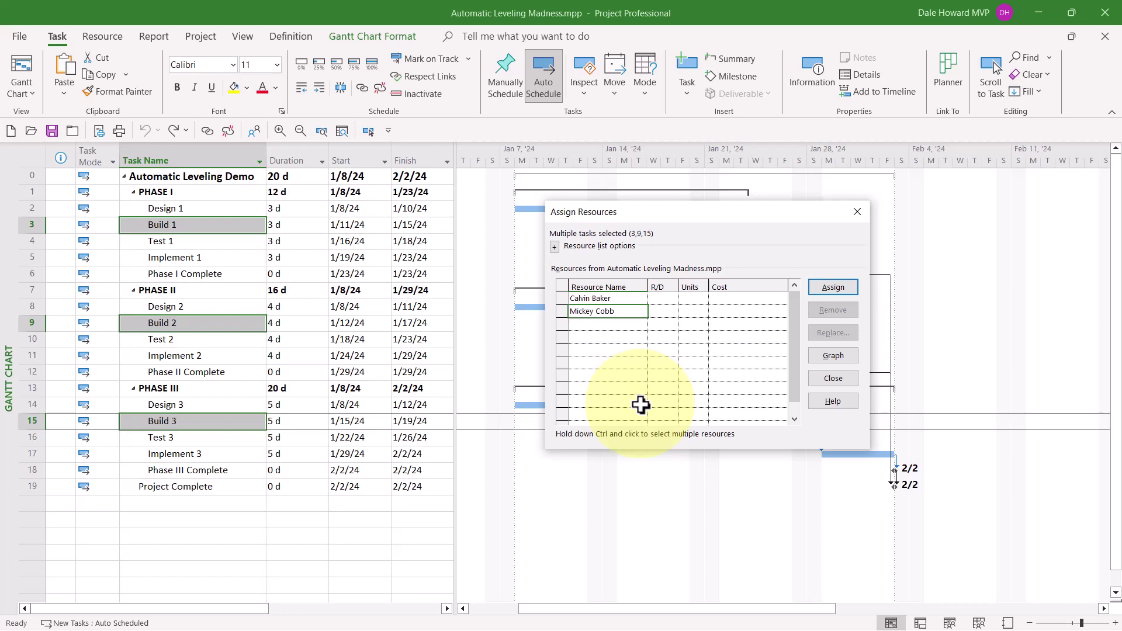
left_click(838, 286)
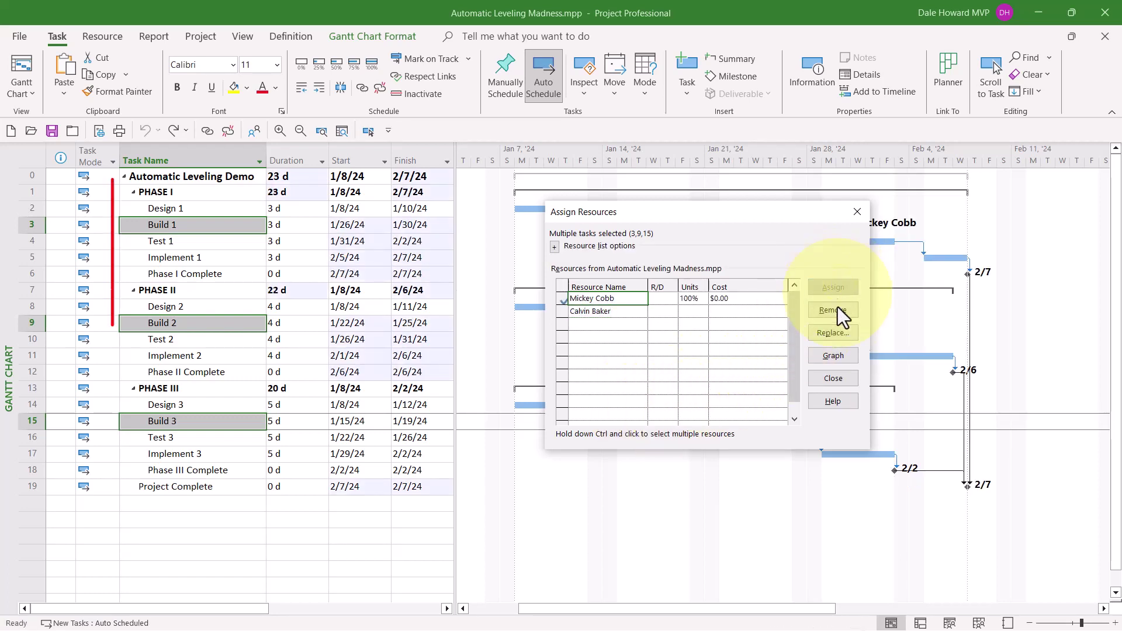
left_click(832, 380)
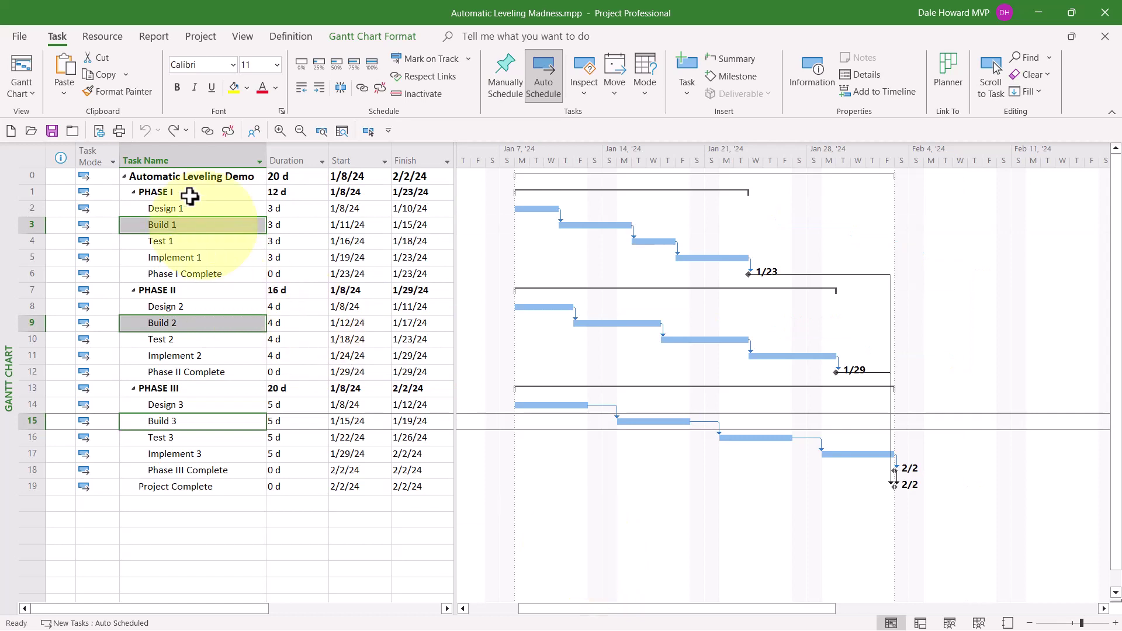
Change leveling calculations in Leveling Options from Automatic to Manual and confirm.
left_click(107, 40)
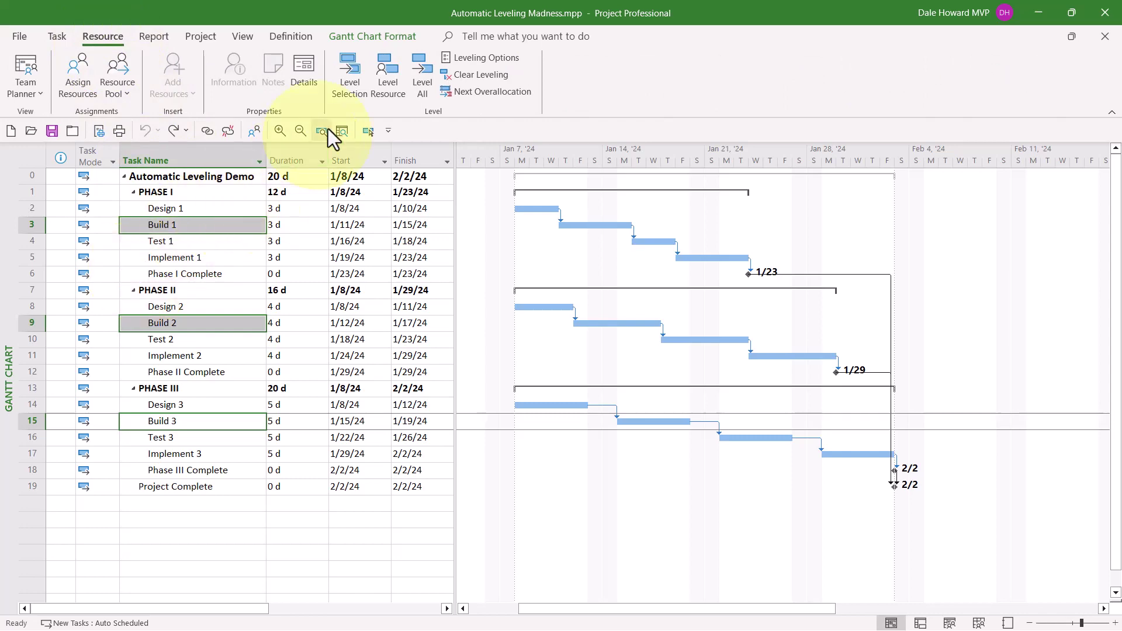
left_click(478, 57)
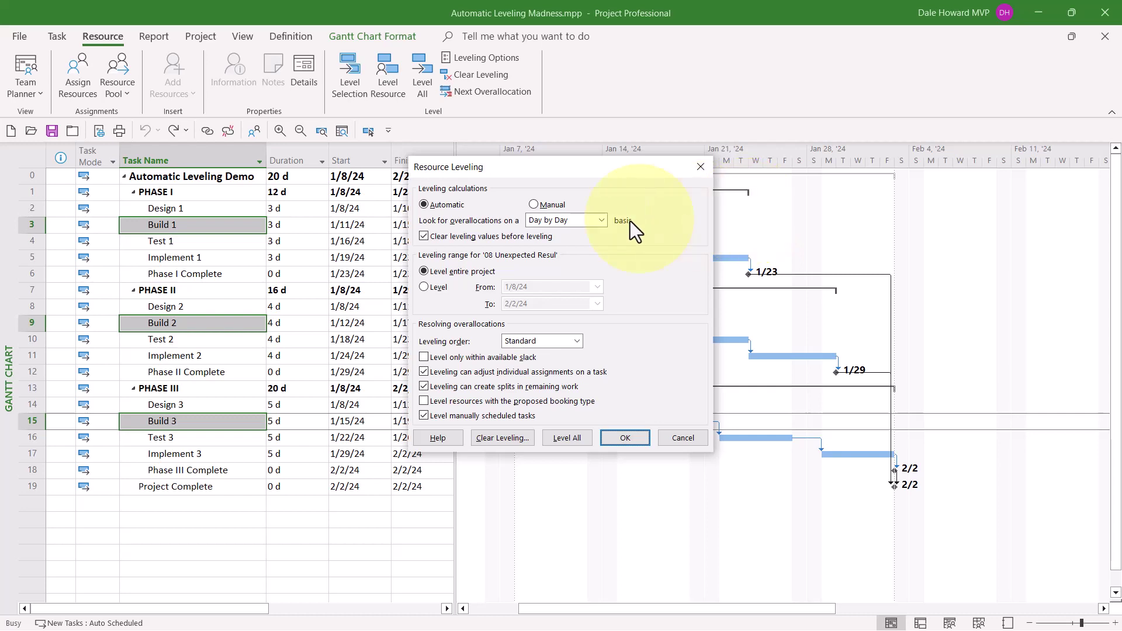
left_click(534, 204)
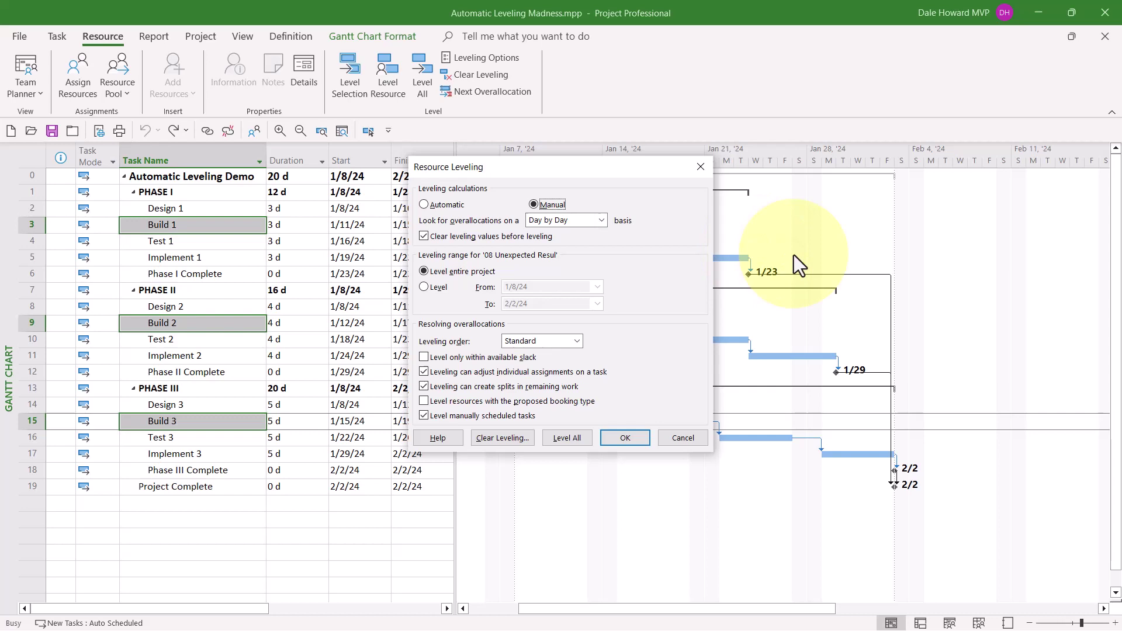
left_click(637, 441)
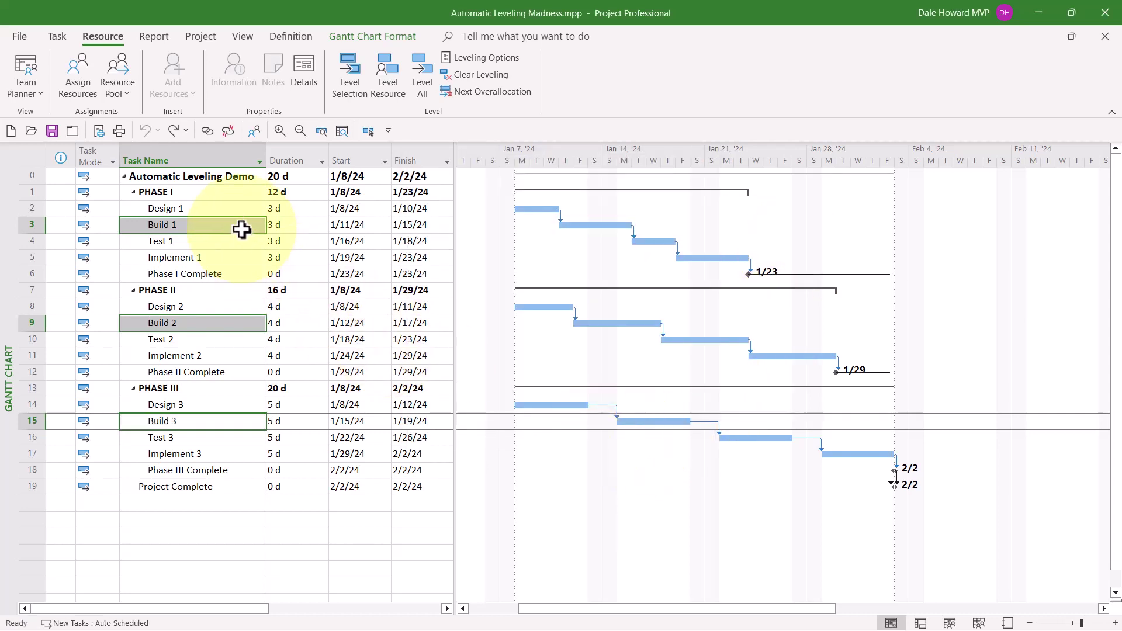
Assign the first resource at 100% units to Design 1, 2 and 3; finish stays 2/2/24.
left_click(231, 207)
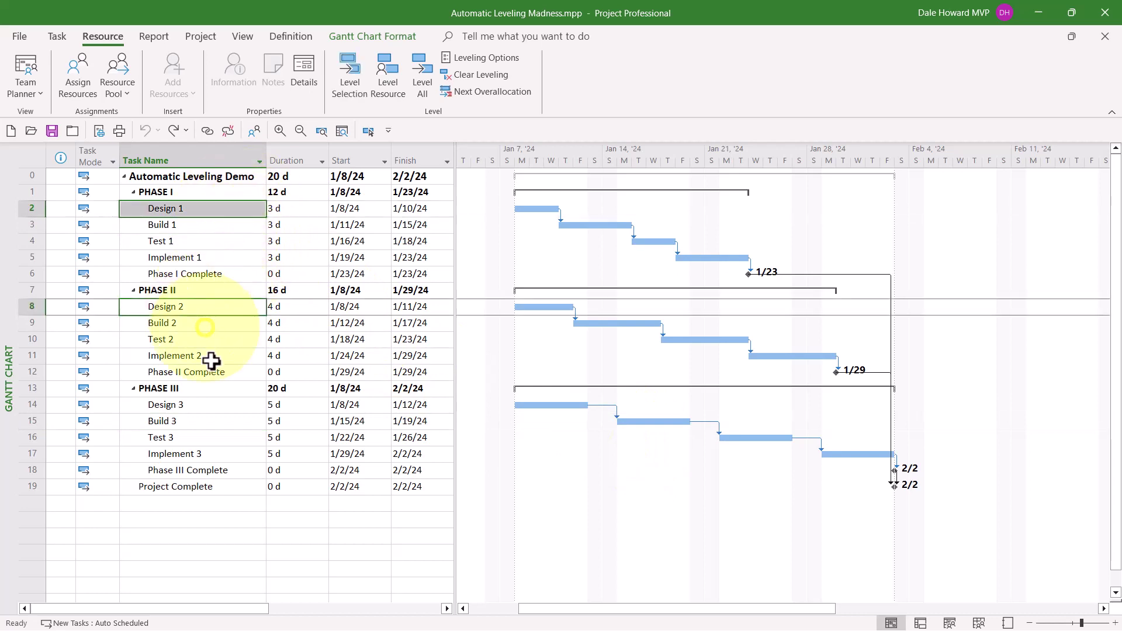
left_click(202, 405, "ctrl")
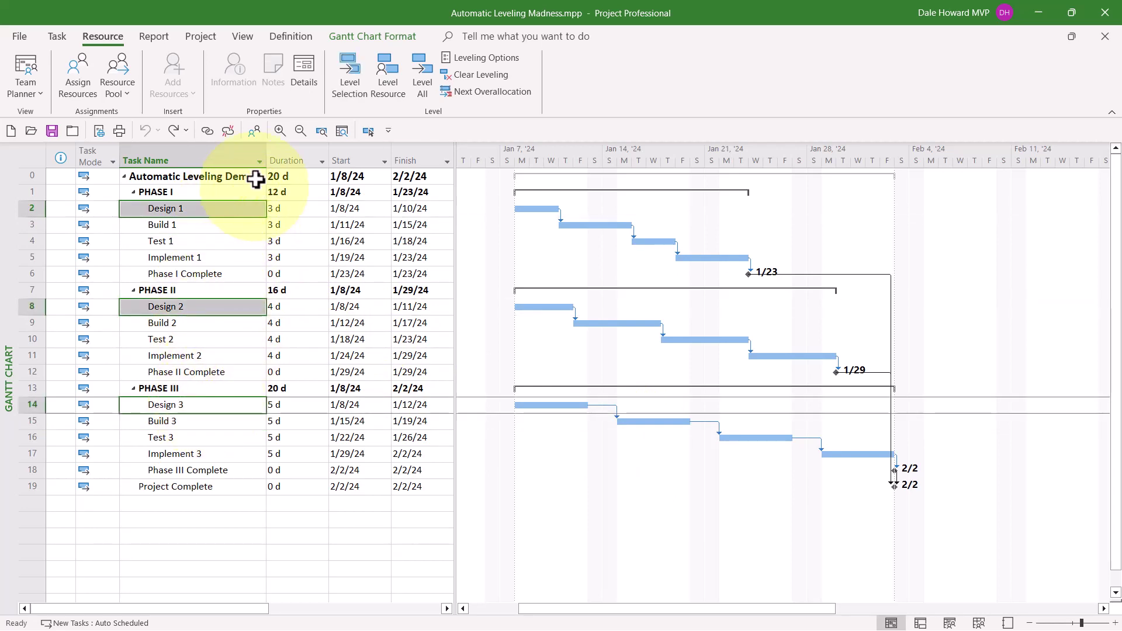
left_click(254, 130)
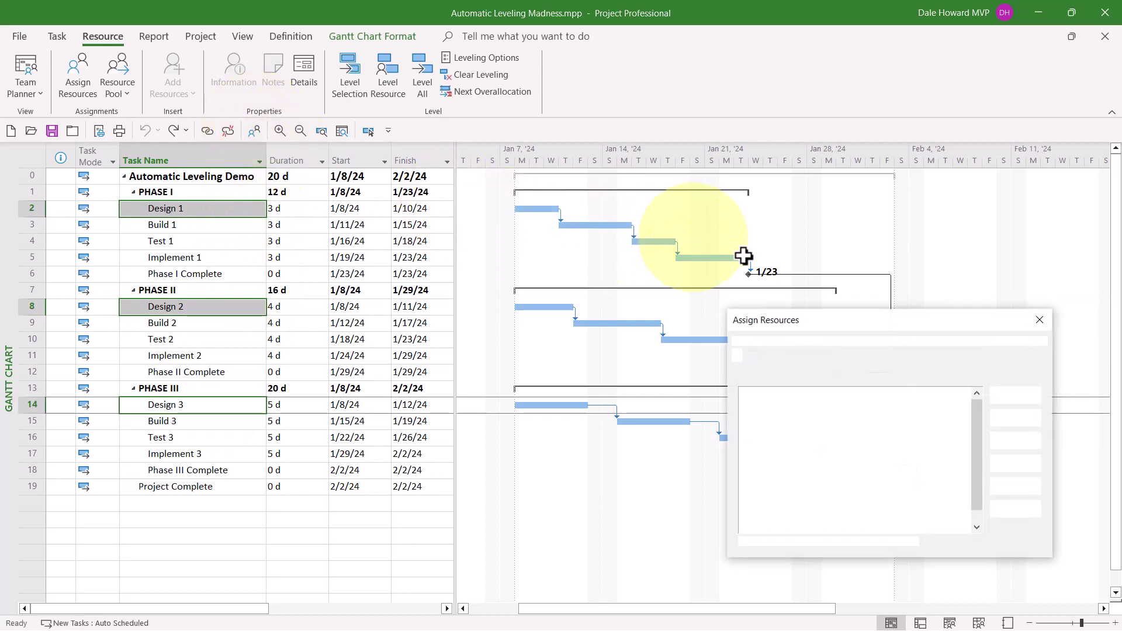
left_click_drag(803, 322, 640, 198)
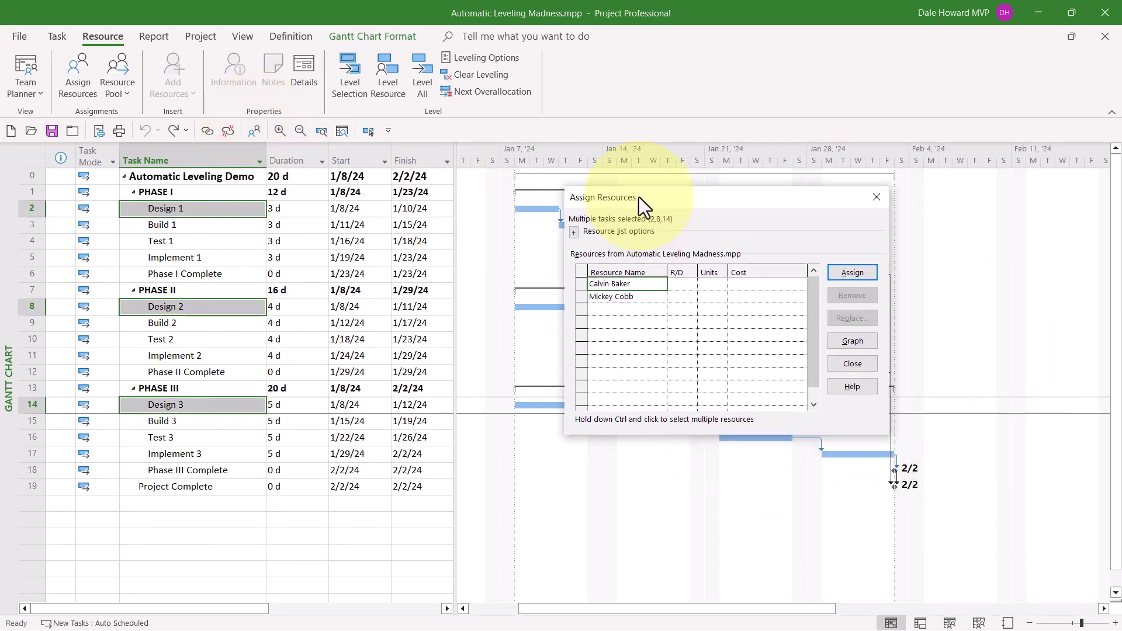
left_click(705, 285)
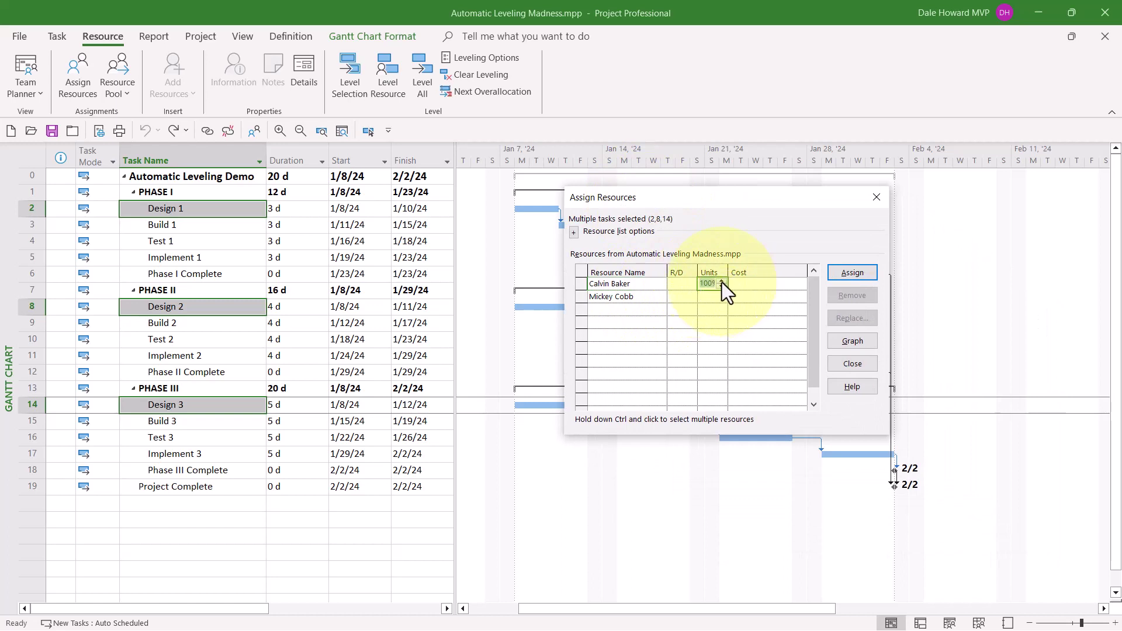
left_click(721, 282)
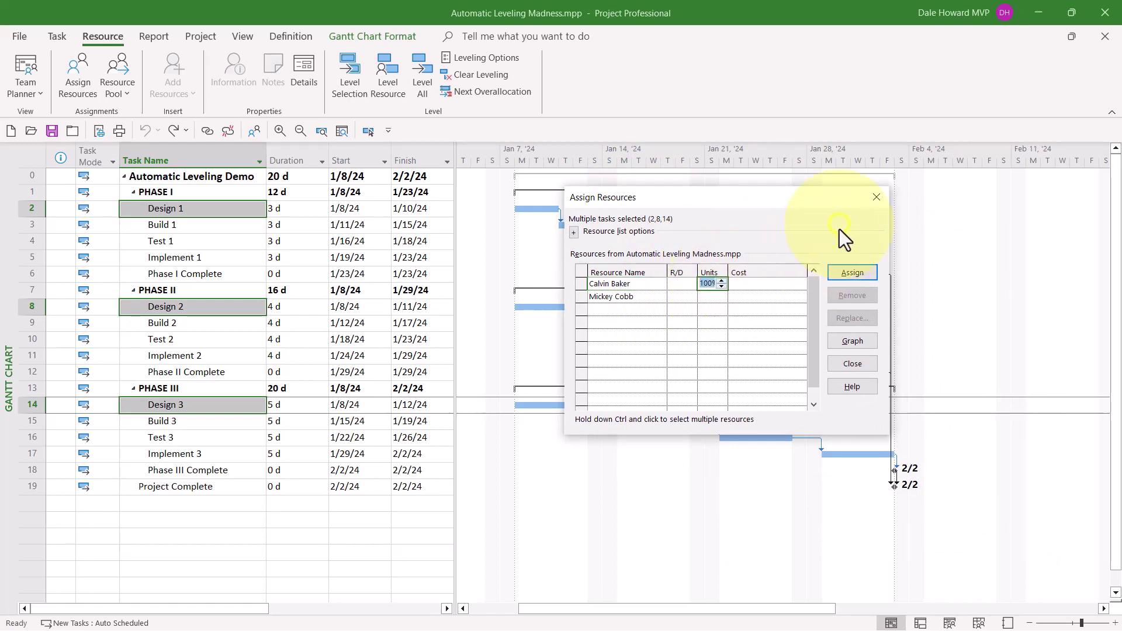
left_click(857, 275)
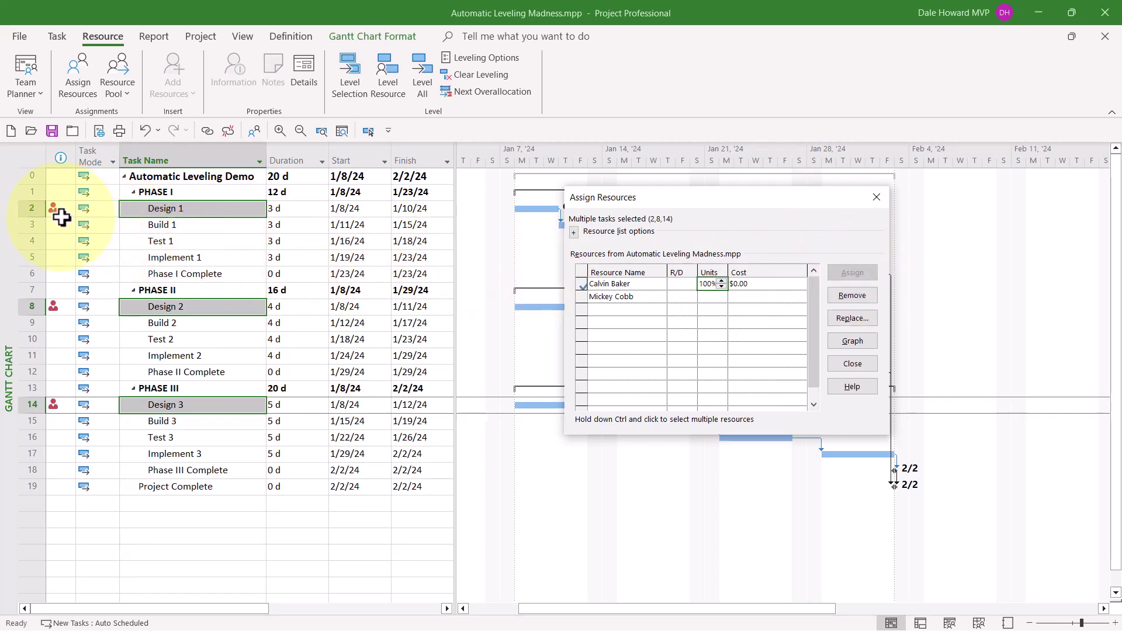
mouse_move(65, 211)
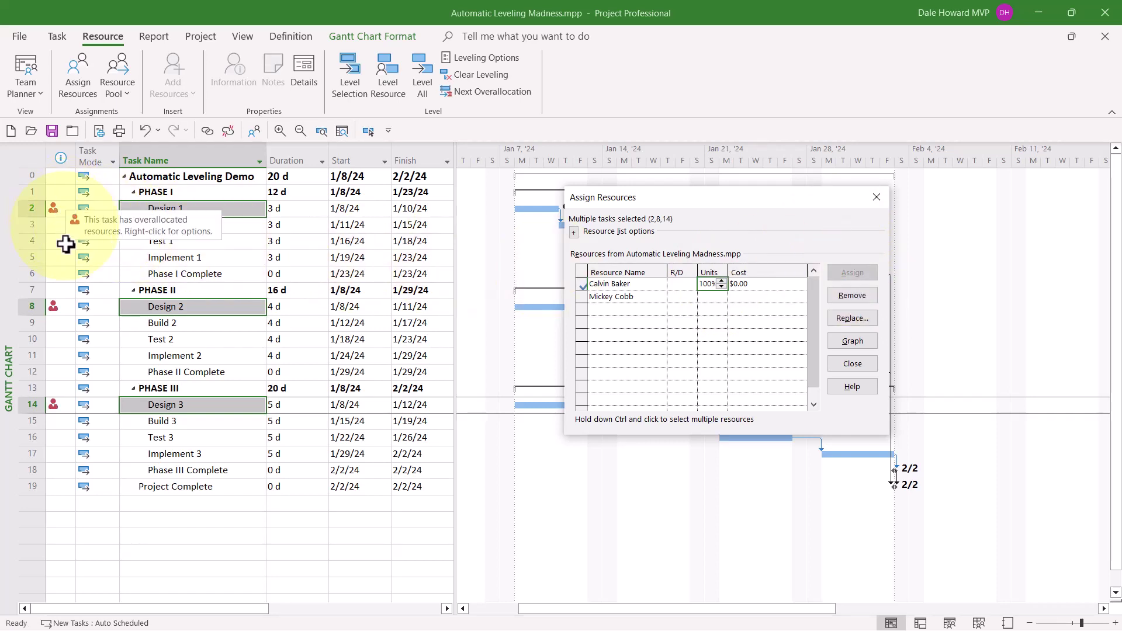
mouse_move(67, 305)
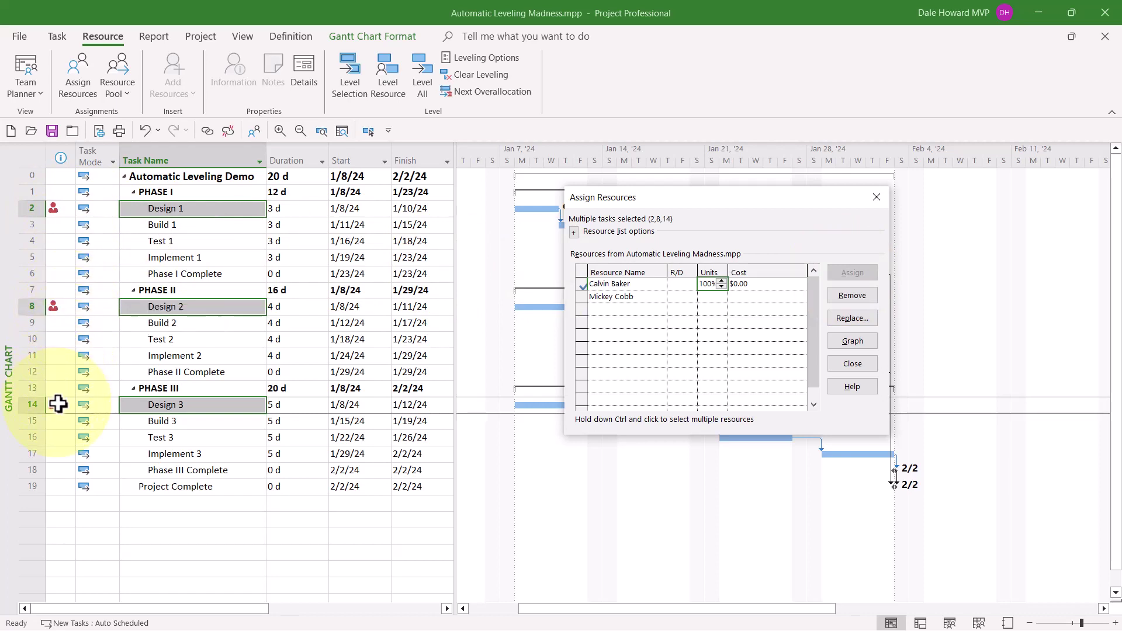
mouse_move(58, 404)
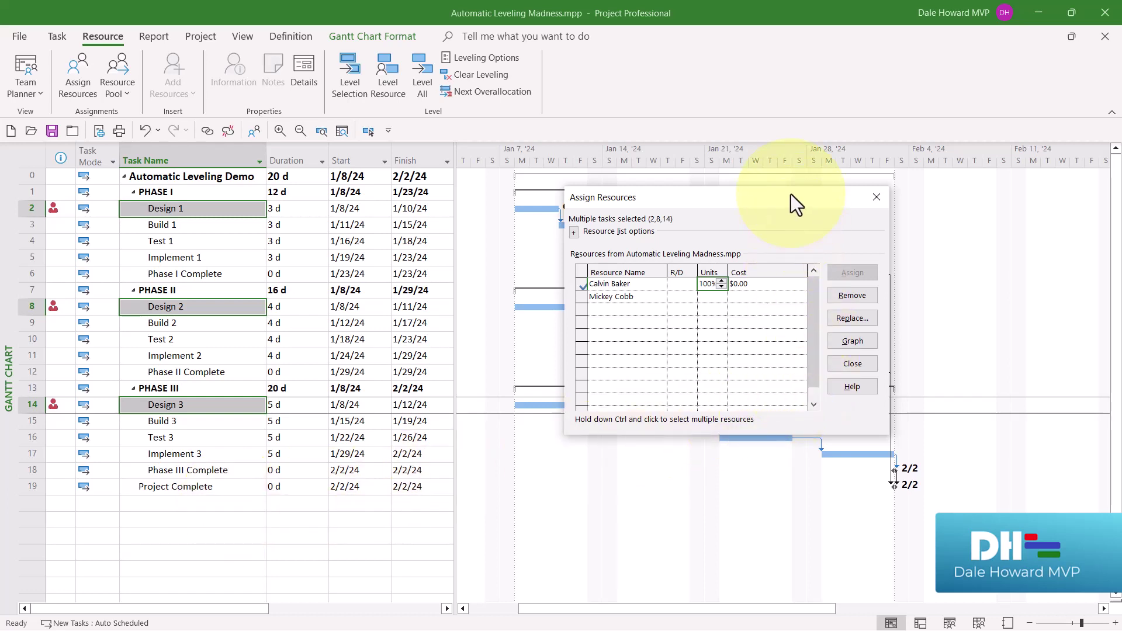
left_click_drag(790, 194, 951, 195)
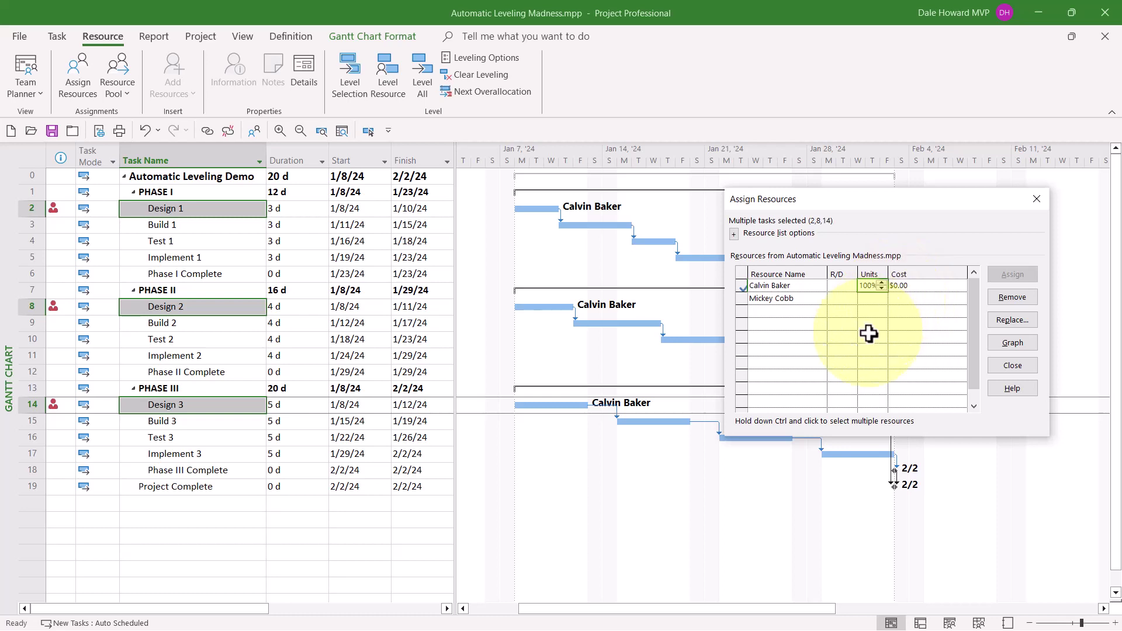
Lower the resource's units on Design 1–3 from 100% to 33% and close Assign Resources.
type("33")
key("Return")
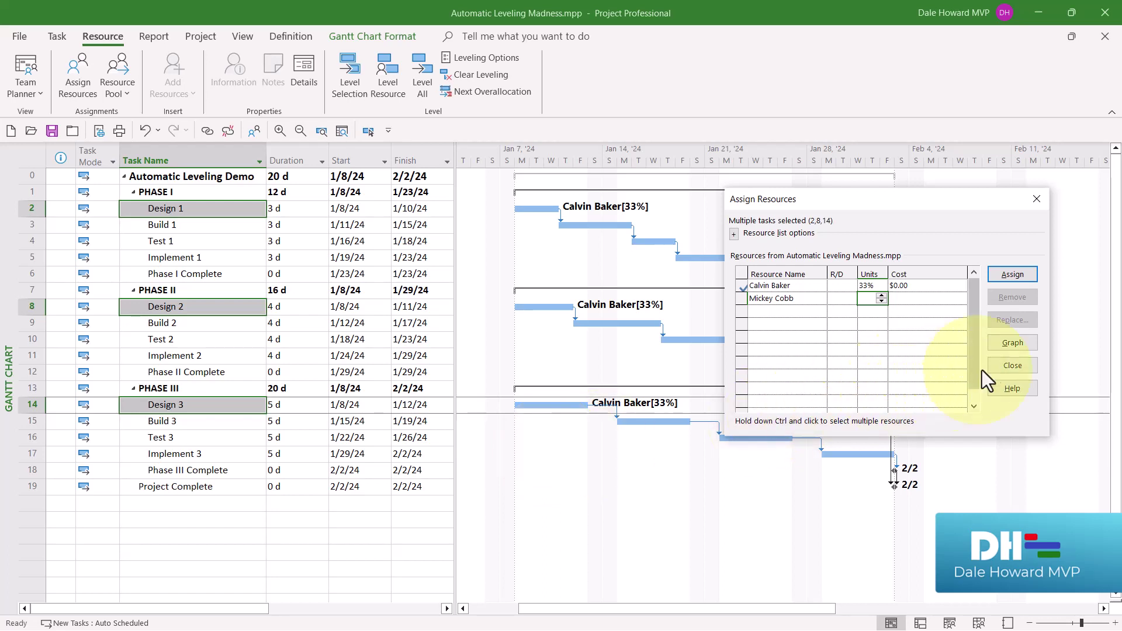
left_click(1005, 366)
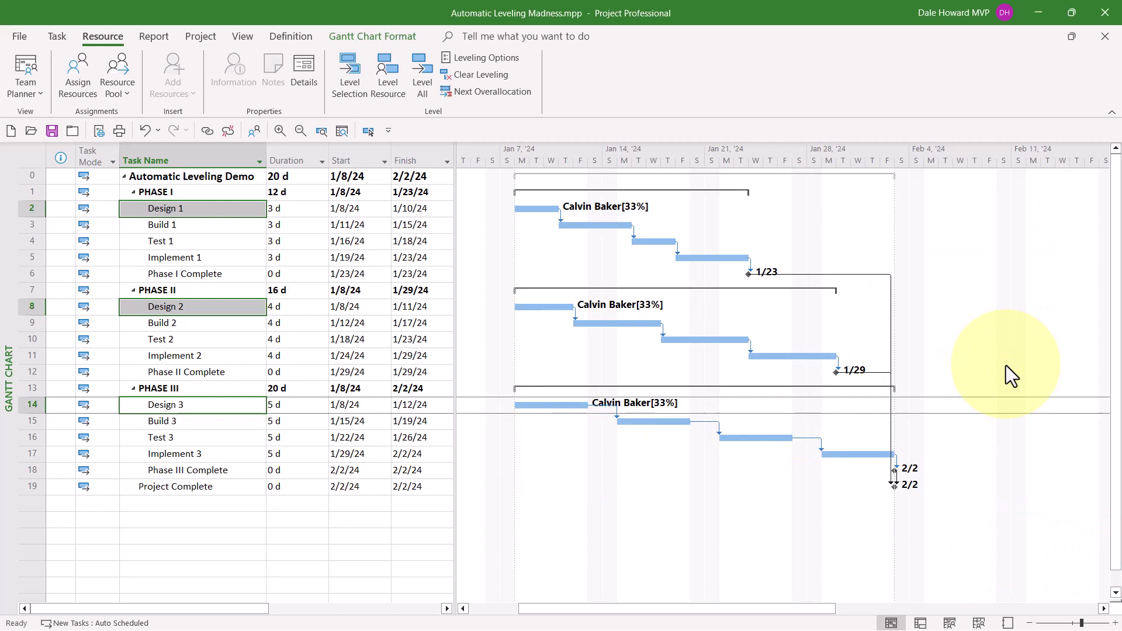